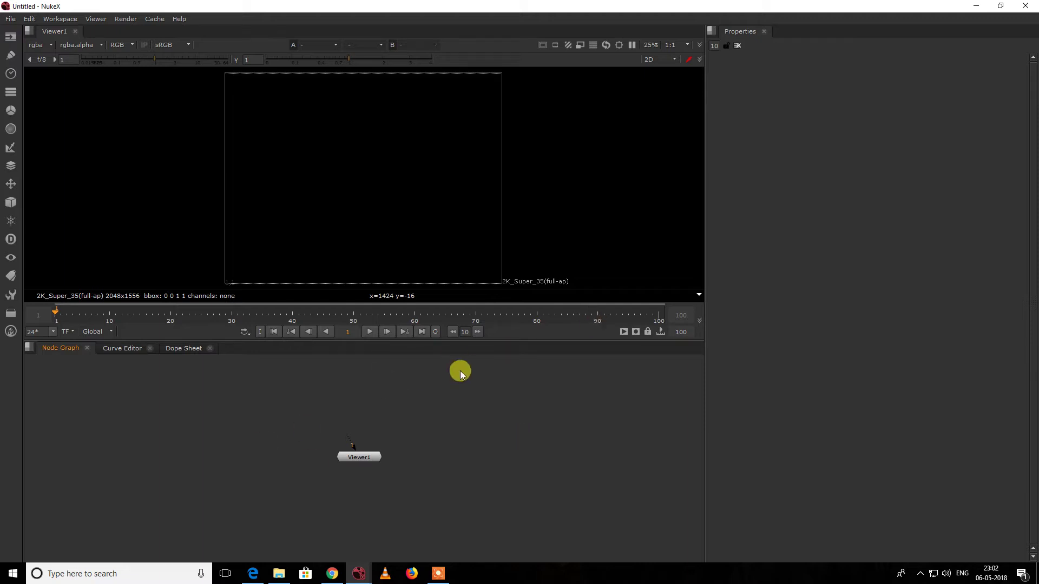
# Restore and re-maximize the NukeX window, then switch to Nukepedia in the browser.
pyautogui.doubleClick(727, 7)
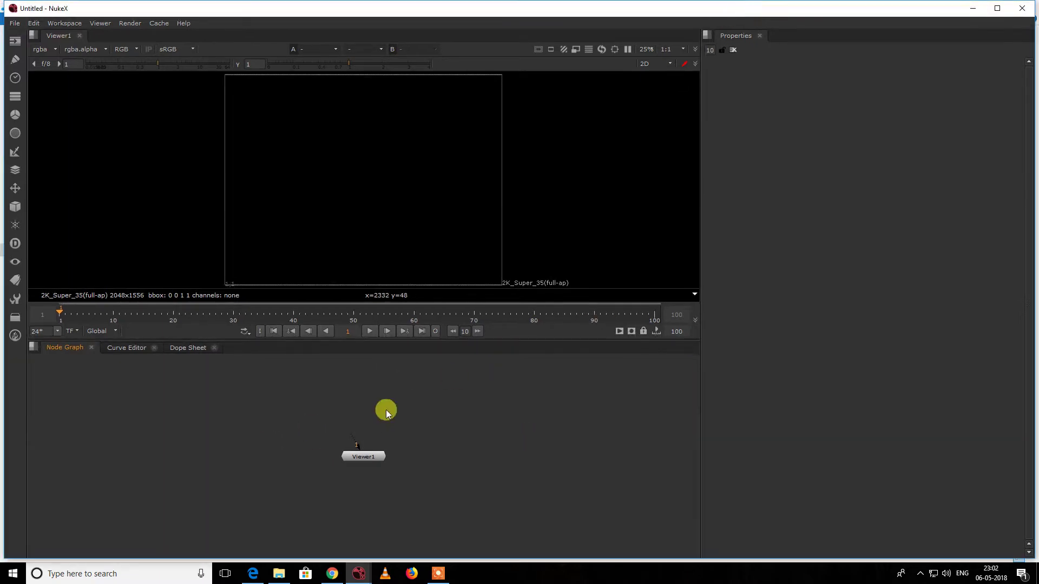
pyautogui.doubleClick(599, 14)
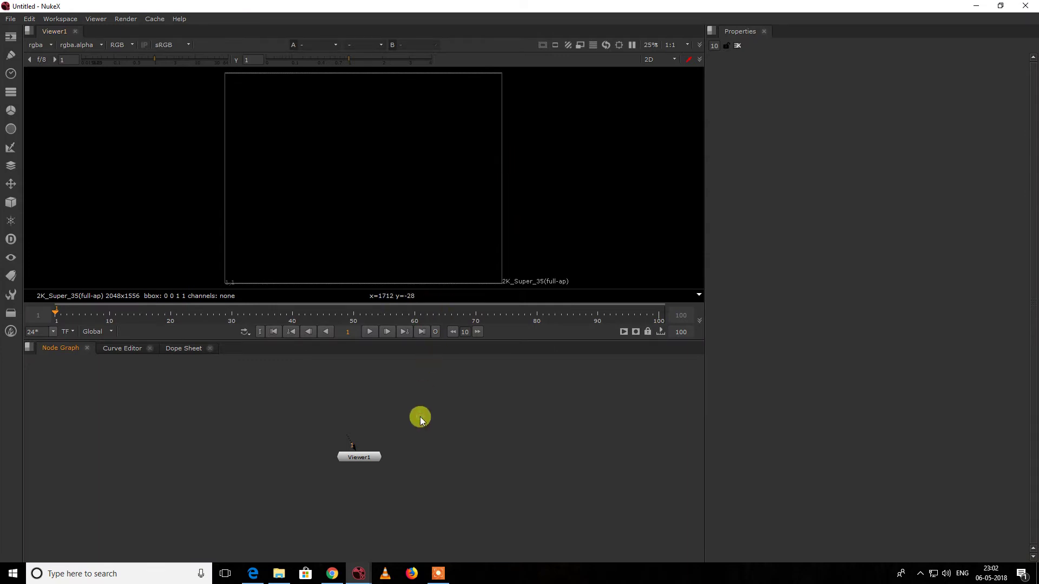
pyautogui.click(332, 573)
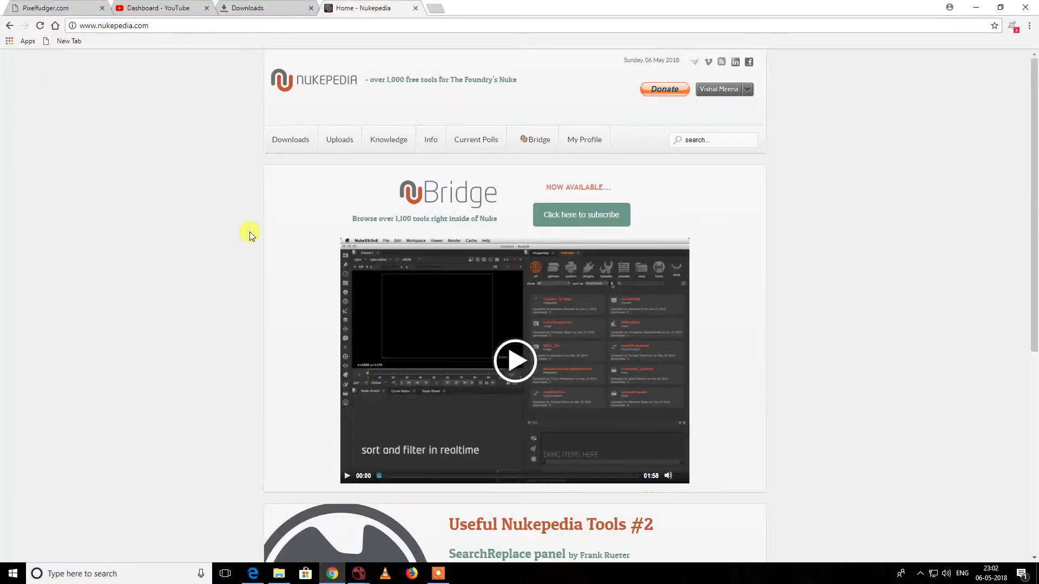
# Open Nukepedia's Gizmos downloads page listing categories like Deep, Image, Filter, Keyer and 3D.
pyautogui.doubleClick(129, 25)
pyautogui.moveTo(294, 142)
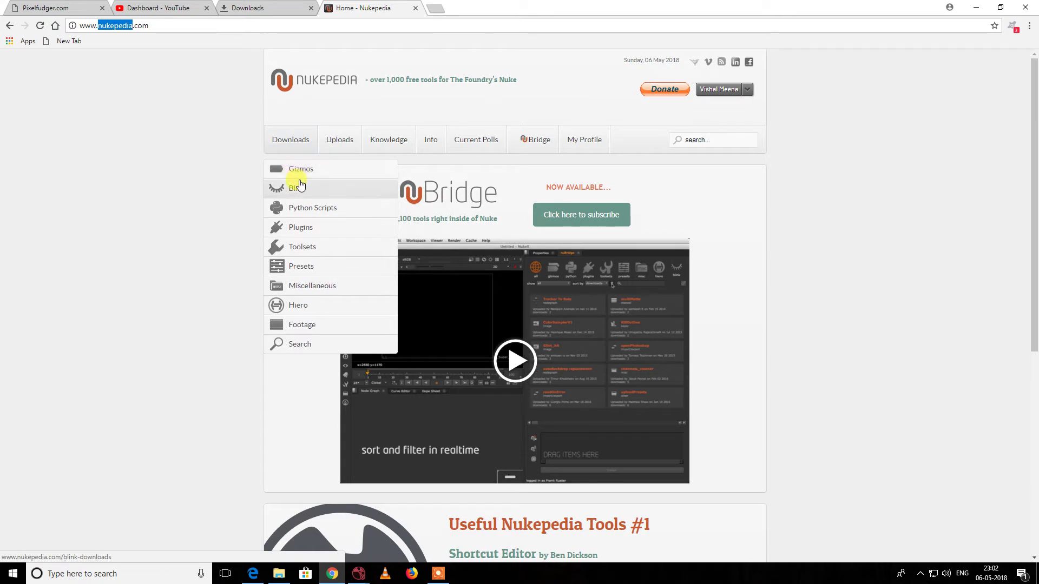
pyautogui.click(301, 176)
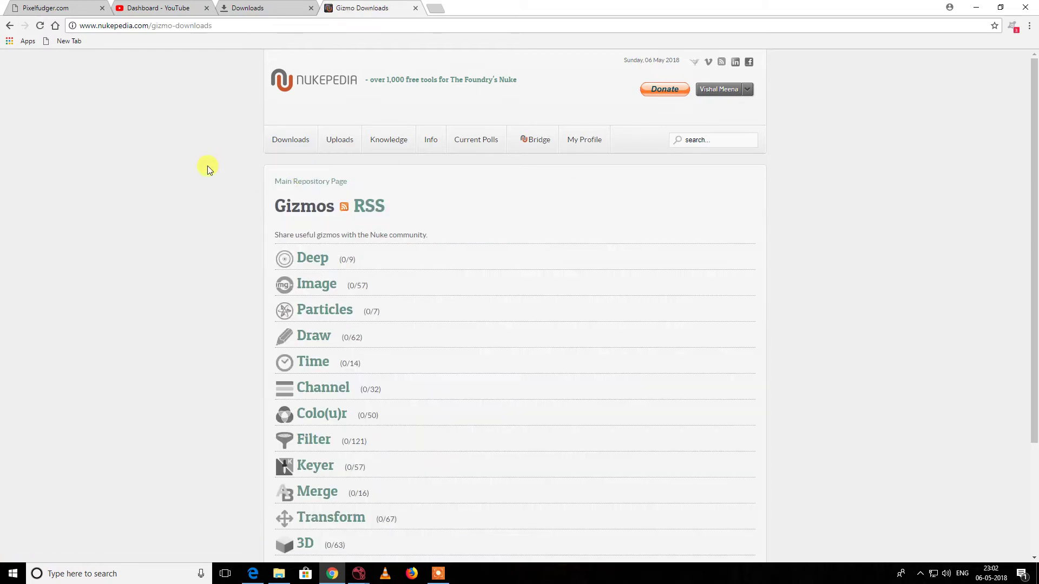
pyautogui.scroll(-2, 208, 169)
pyautogui.scroll(2, 208, 169)
pyautogui.click(709, 141)
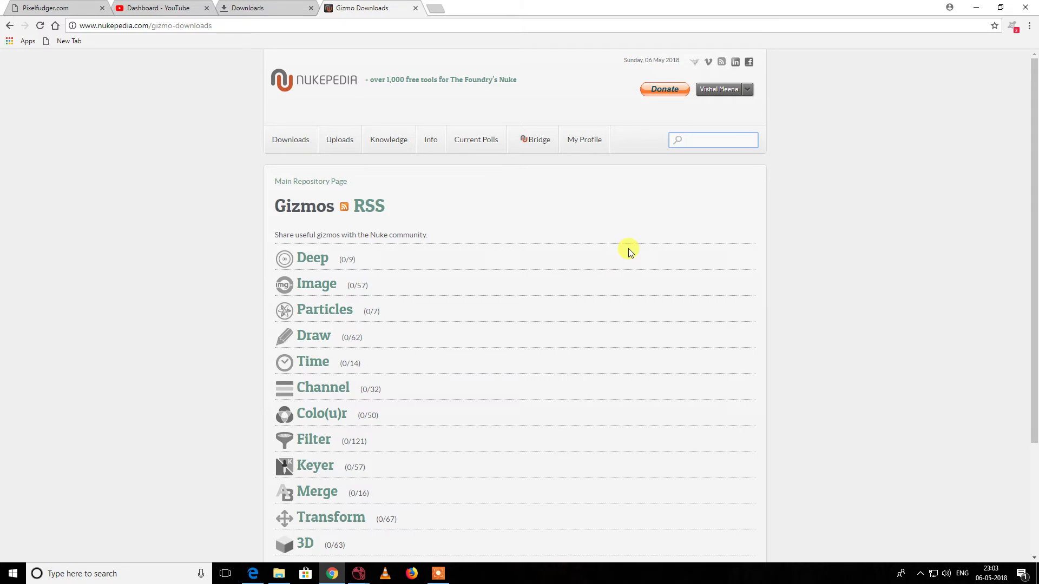
# Search Nukepedia for 'pixelfud' and open the Pixelfudger v2.3 gizmo result.
pyautogui.write('pix')
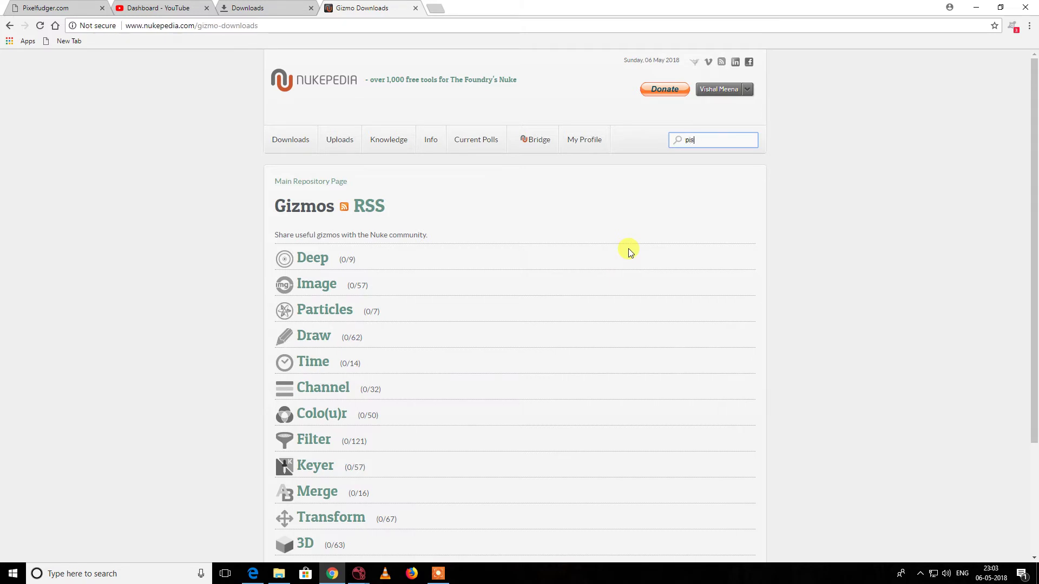
pyautogui.write('elfudger')
pyautogui.press('Return')
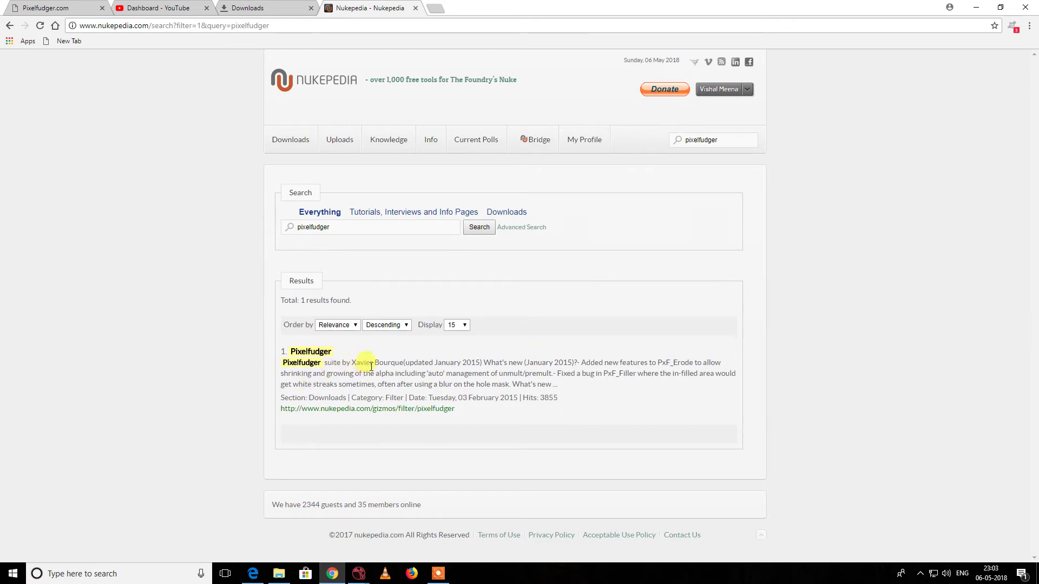
pyautogui.click(310, 354)
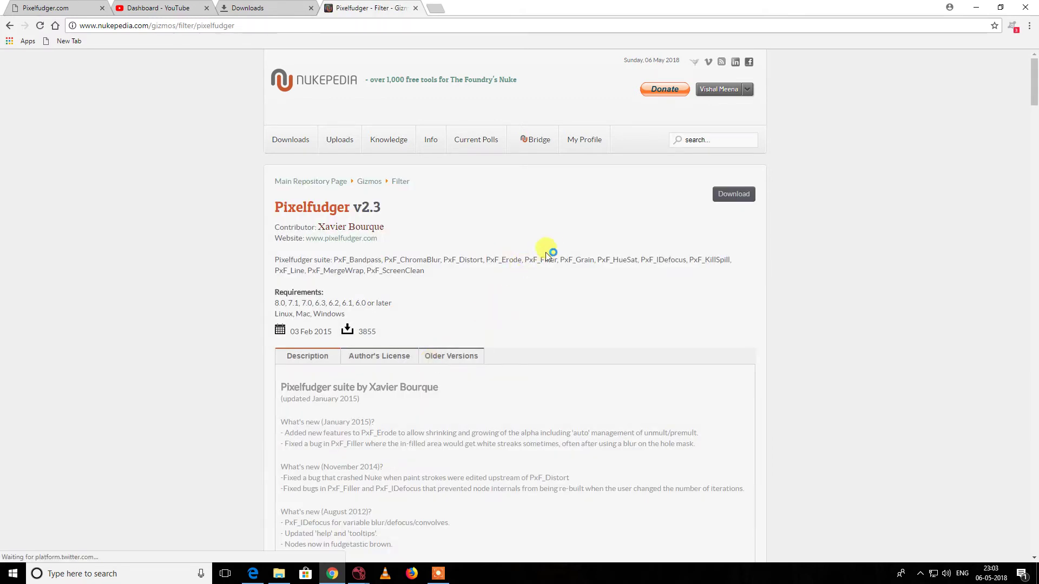
# Read the Pixelfudger Author's License terms permitting personal and commercial use.
pyautogui.scroll(-3, 556, 241)
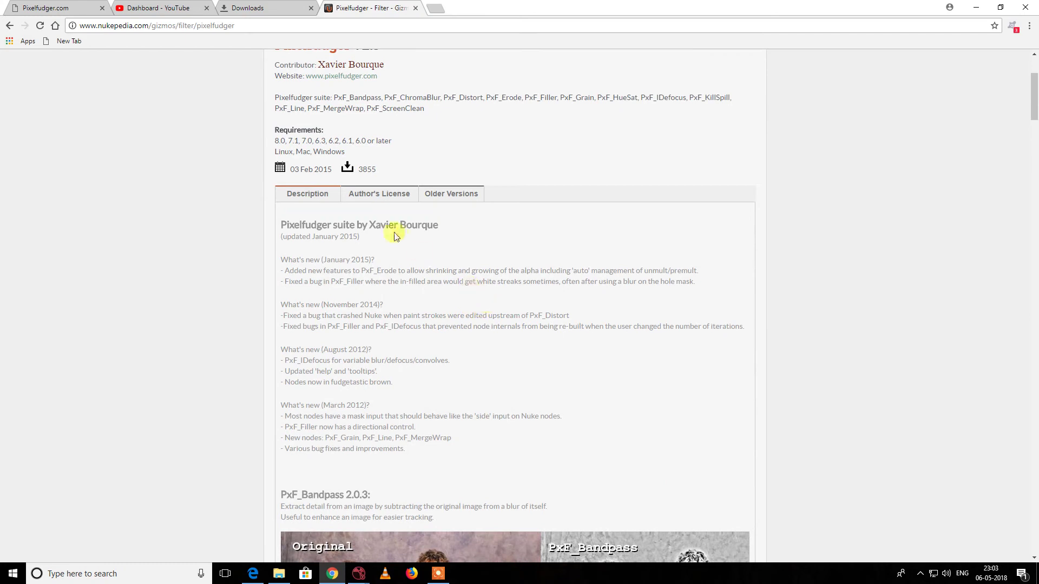
pyautogui.click(381, 194)
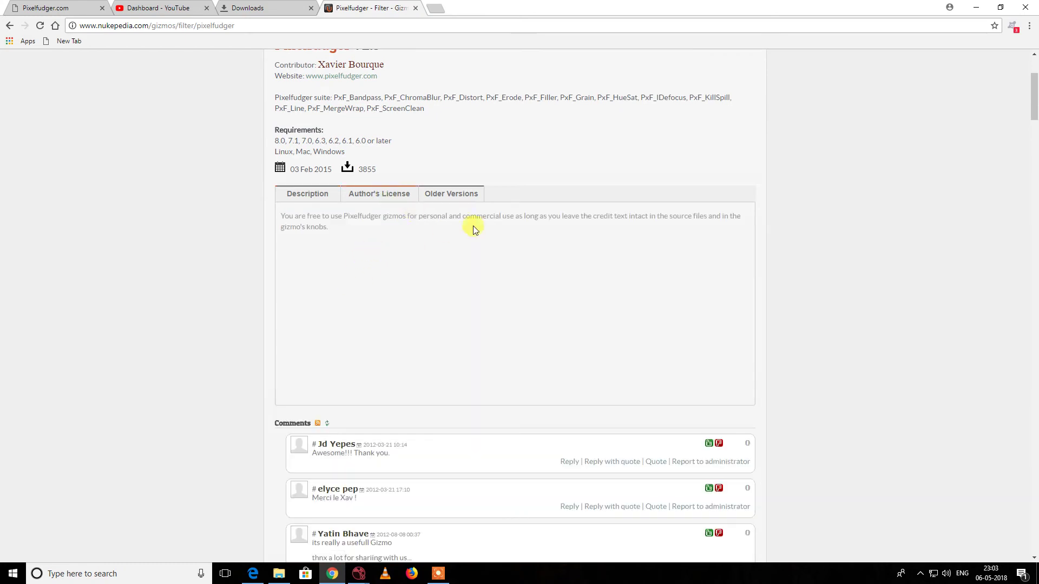
pyautogui.moveTo(306, 227); pyautogui.dragTo(406, 222)
pyautogui.scroll(3, 378, 248)
pyautogui.click(579, 298)
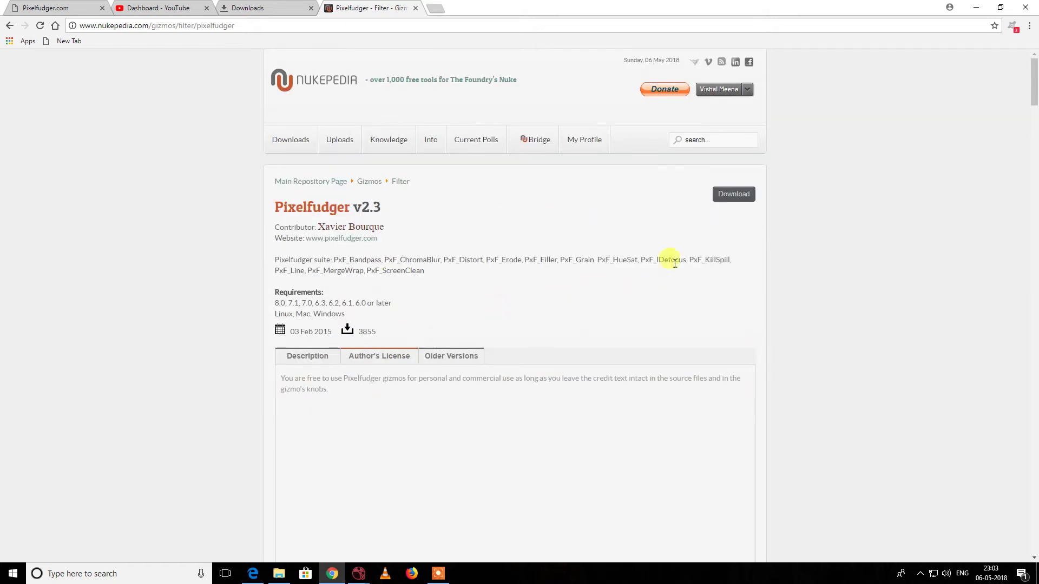
# Agree to the license terms and download the pixelfudger_23jan zip archive.
pyautogui.click(732, 203)
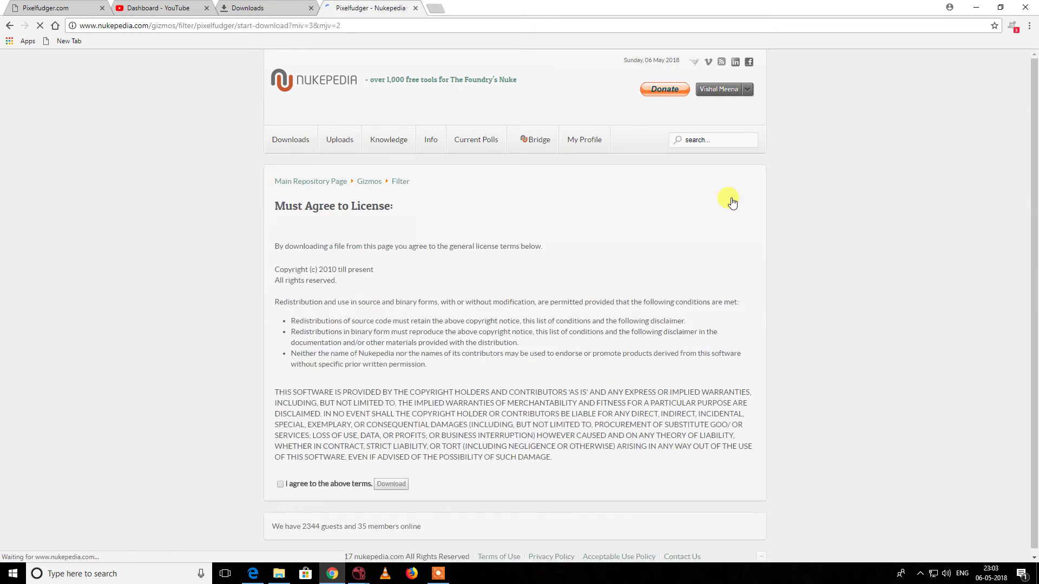
pyautogui.click(280, 480)
pyautogui.click(395, 481)
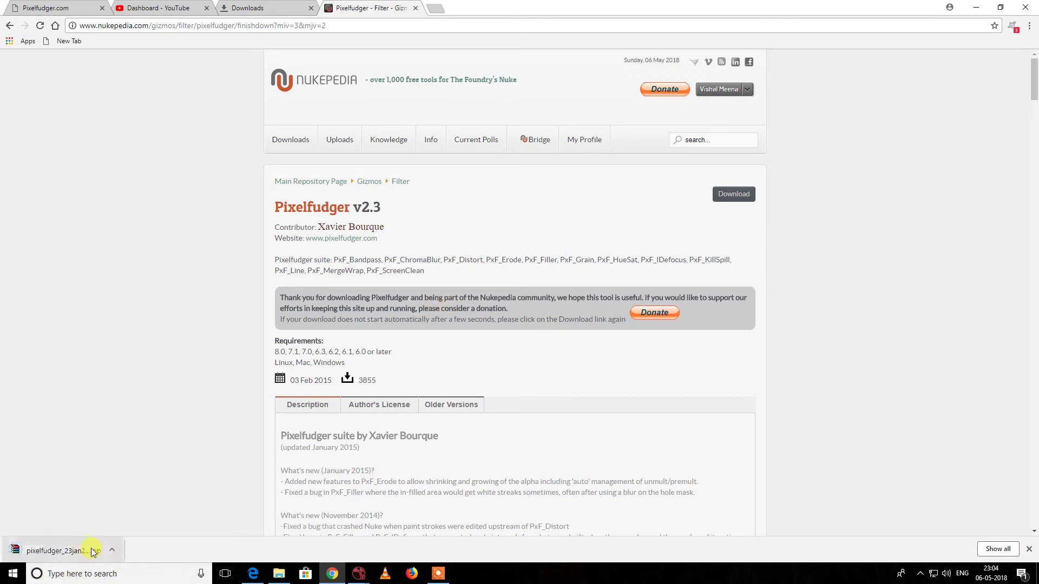
# Extract the Pixelfudger zip into the Music folder and open the source_23jan2015 folder.
pyautogui.click(279, 573)
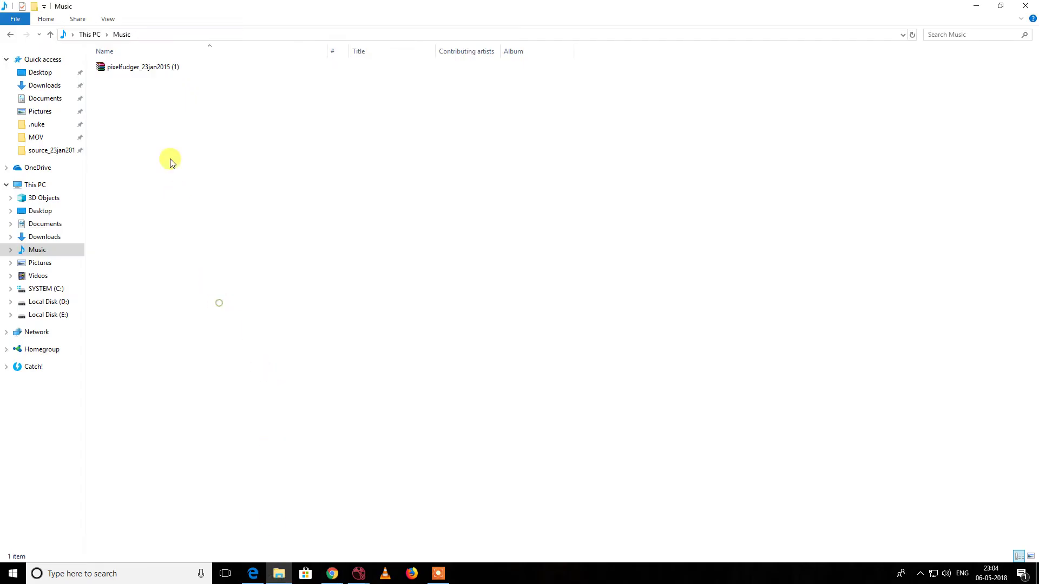
pyautogui.click(168, 67)
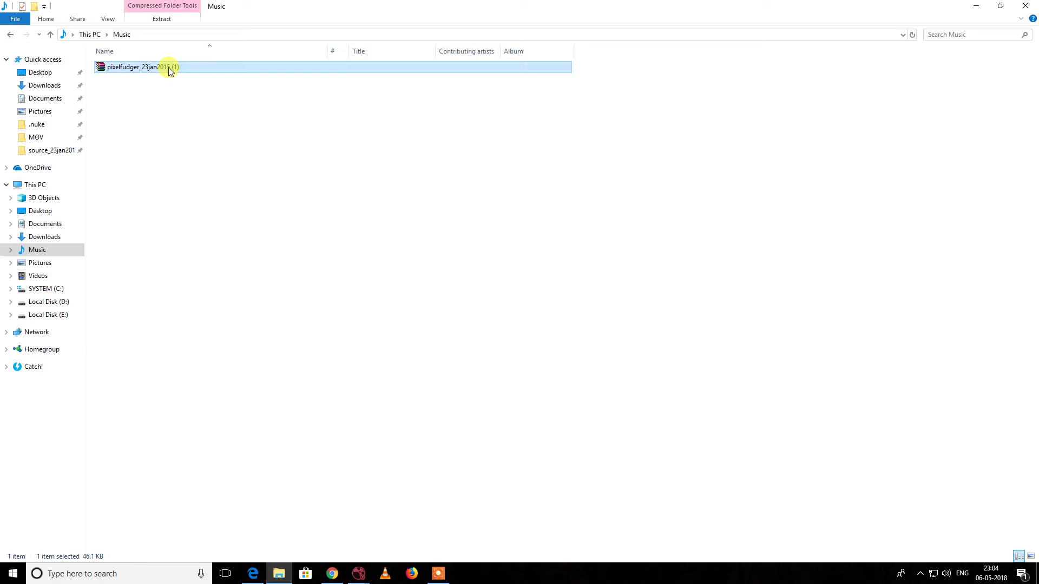
pyautogui.rightClick(168, 67)
pyautogui.click(205, 114)
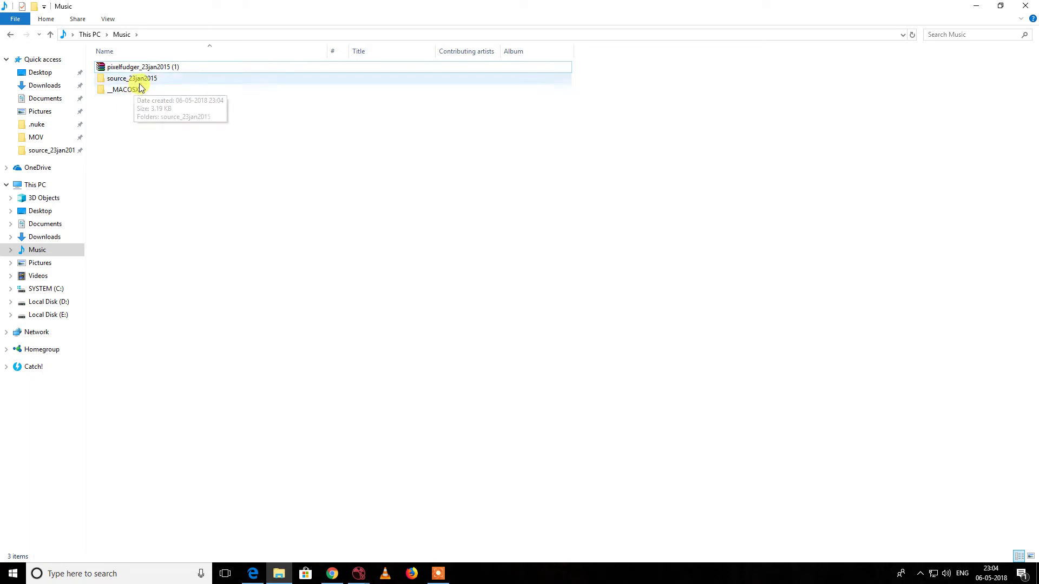
pyautogui.doubleClick(136, 81)
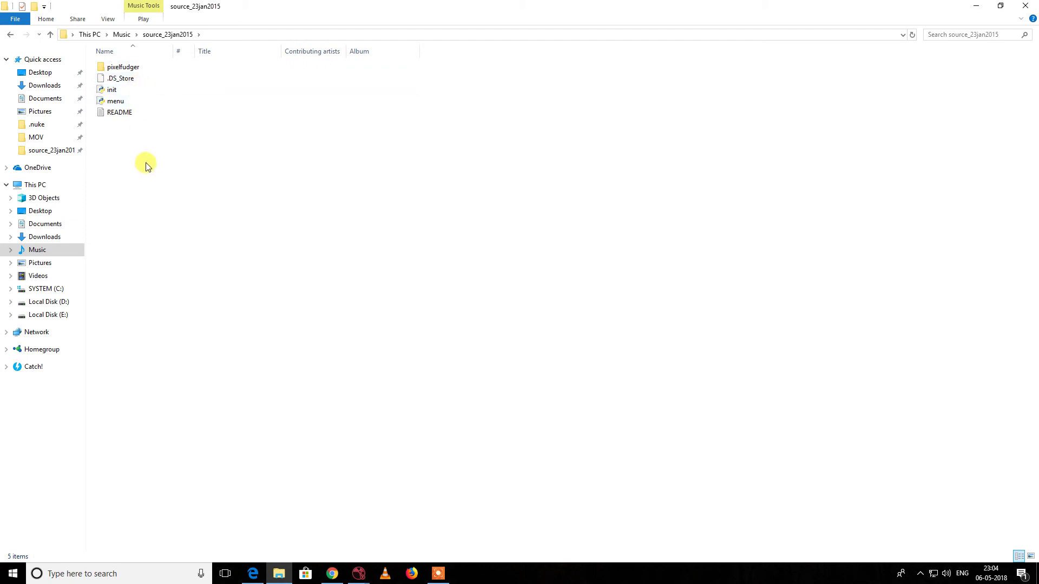
pyautogui.moveTo(177, 185); pyautogui.dragTo(129, 122)
# Read the README's ~/.nuke installation steps in Notepad, then close it.
pyautogui.click(125, 115)
pyautogui.doubleClick(126, 115)
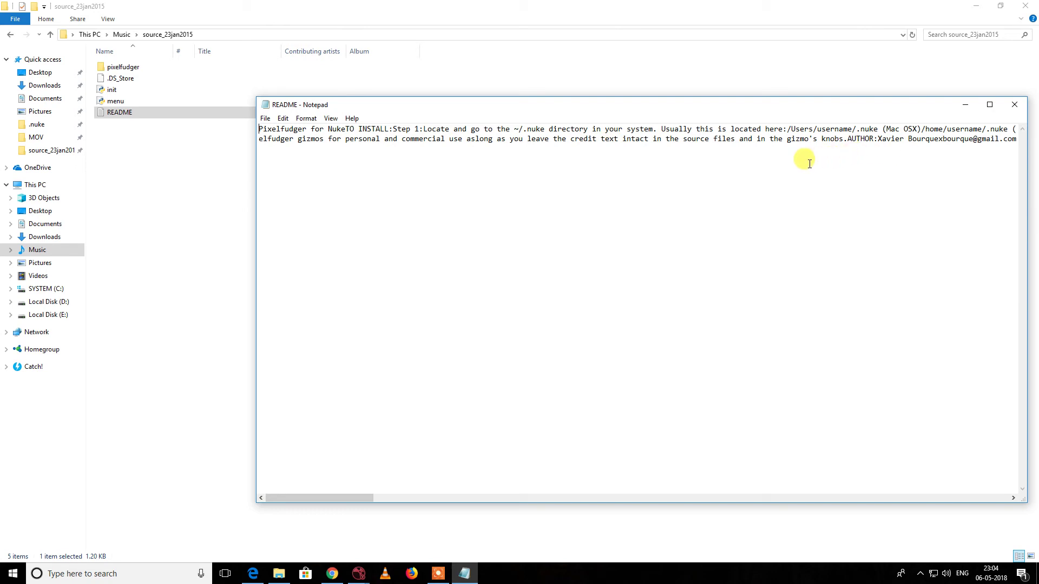
pyautogui.click(1014, 107)
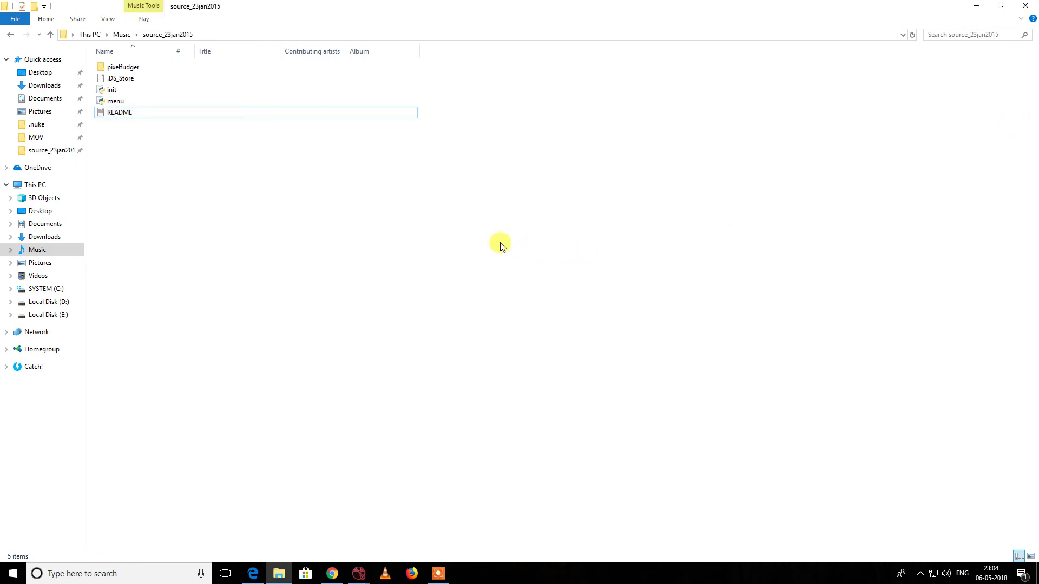
# Copy pixelfudger, .DS_Store, init, menu and README into C: > Users > user's .nuke folder.
pyautogui.hotkey('ctrl', 'a')
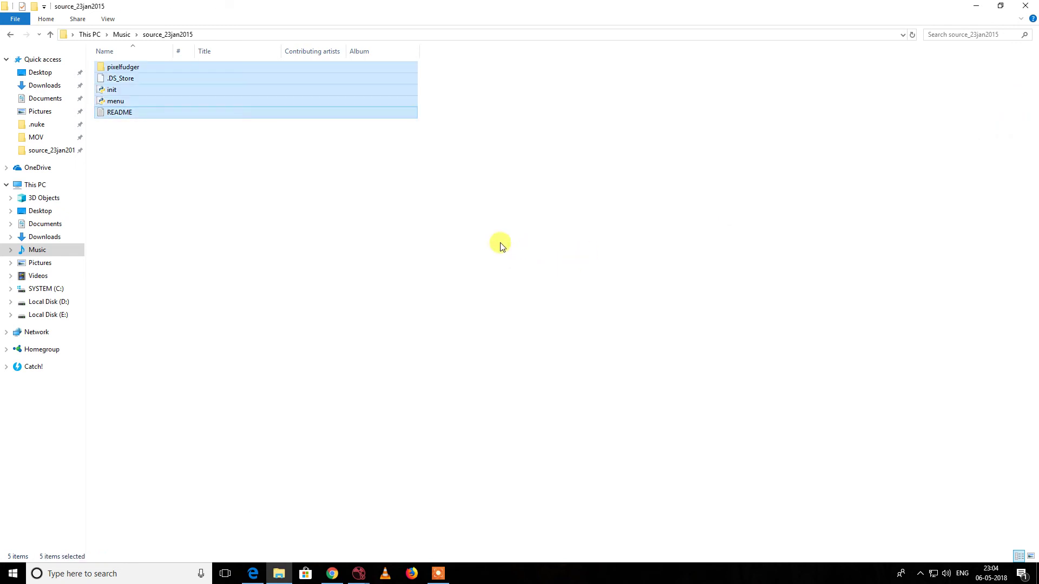
pyautogui.click(181, 309)
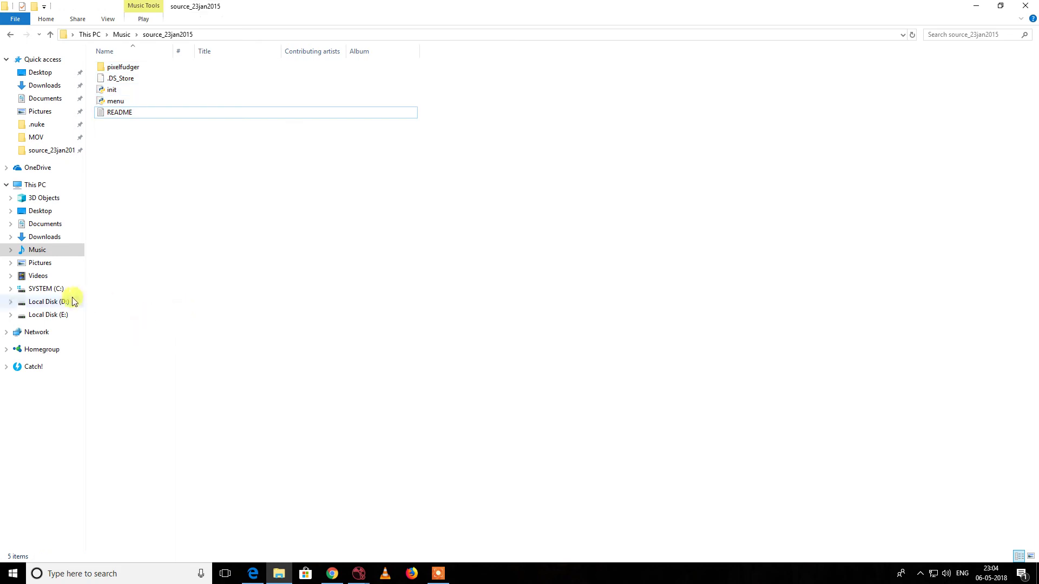
pyautogui.click(57, 289)
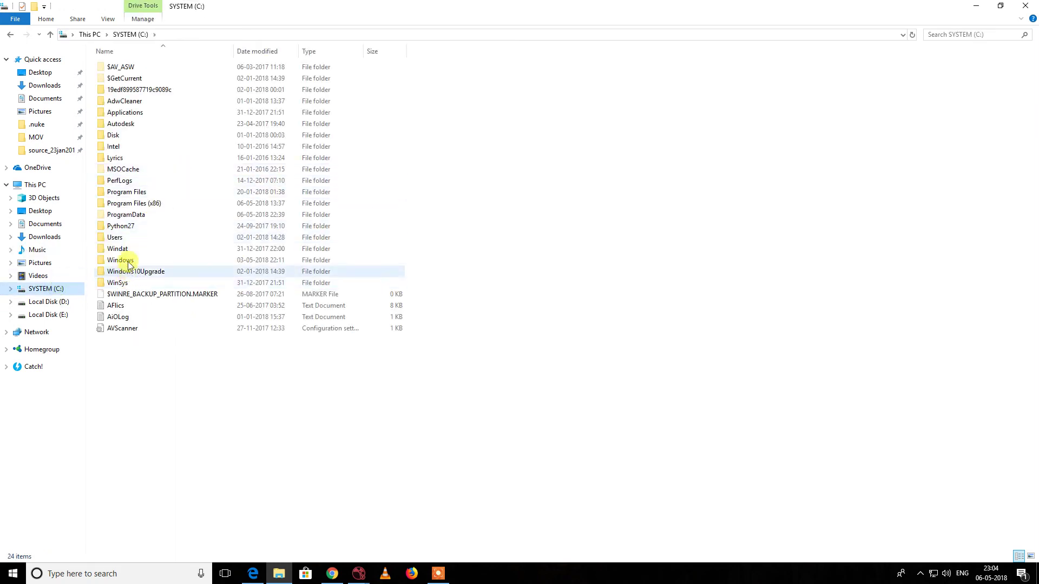
pyautogui.doubleClick(129, 235)
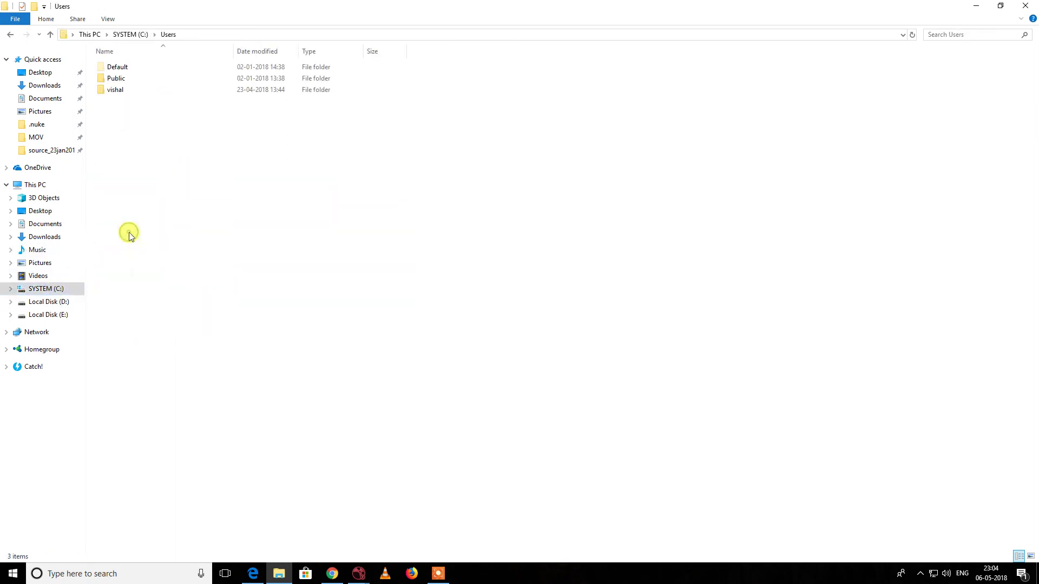
pyautogui.doubleClick(121, 95)
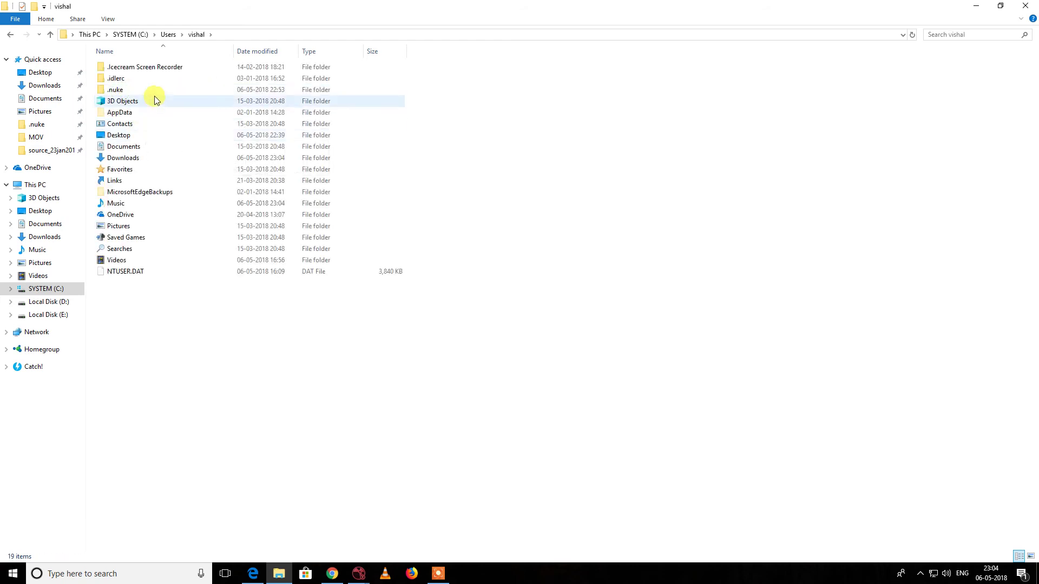
pyautogui.doubleClick(122, 93)
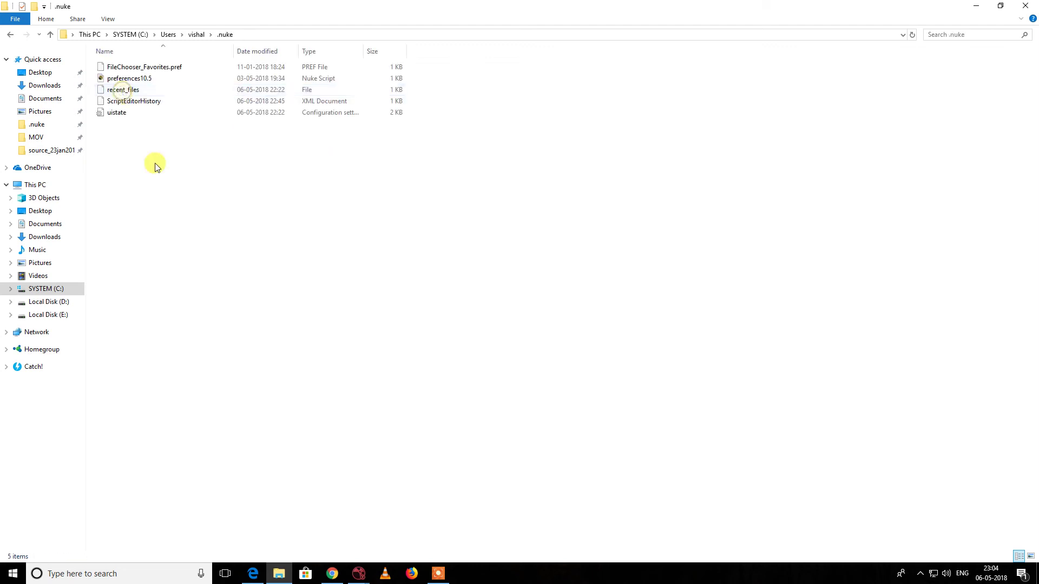
pyautogui.hotkey('ctrl', 'v')
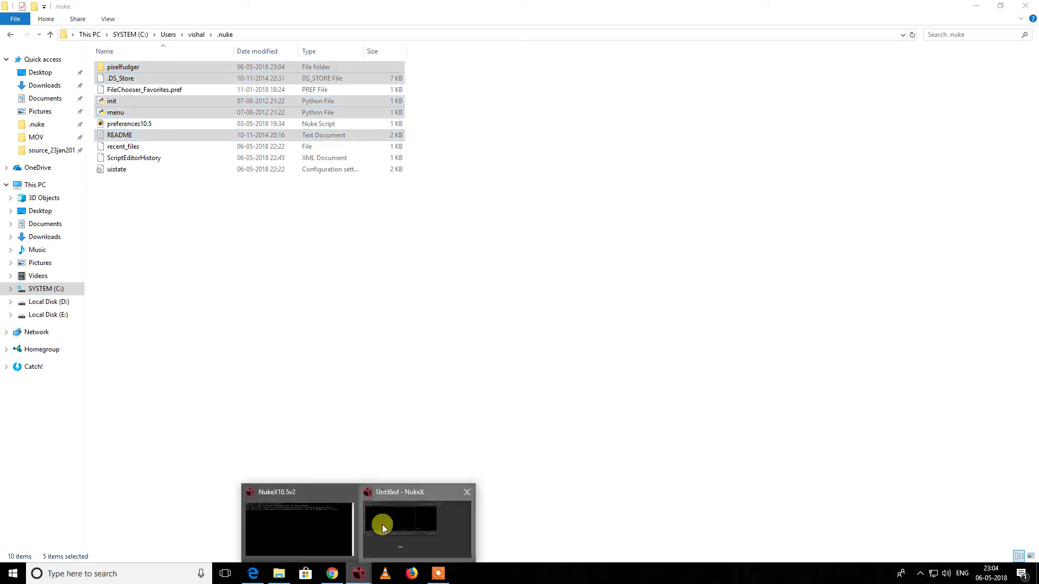
# In NukeX, browse the Node Graph menu's Filter and FurnaceCore categories, confirming no Pixelfudger entry.
pyautogui.click(382, 524)
pyautogui.rightClick(404, 436)
pyautogui.moveTo(433, 313)
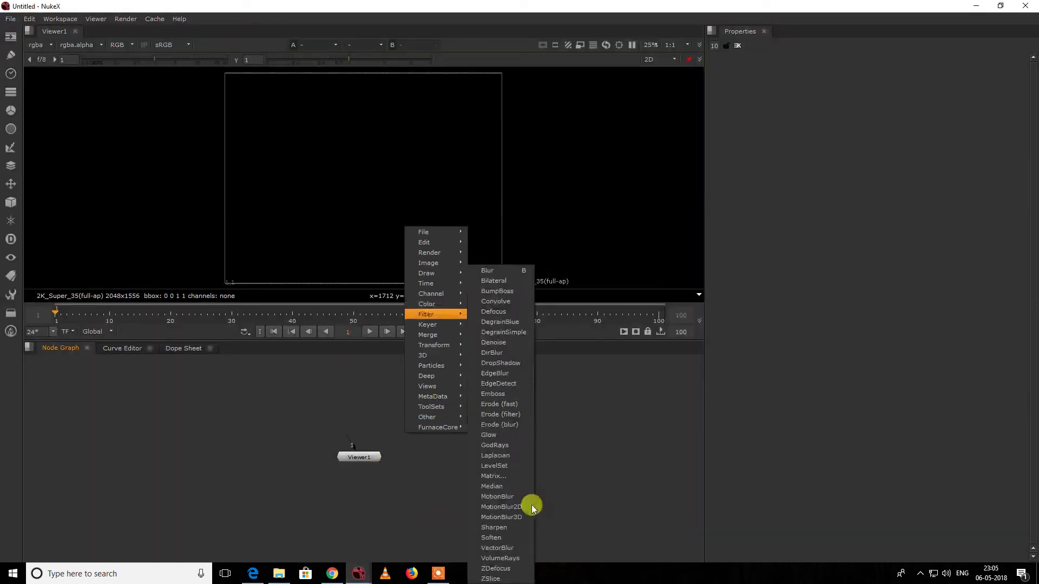
pyautogui.rightClick(379, 433)
pyautogui.moveTo(398, 427)
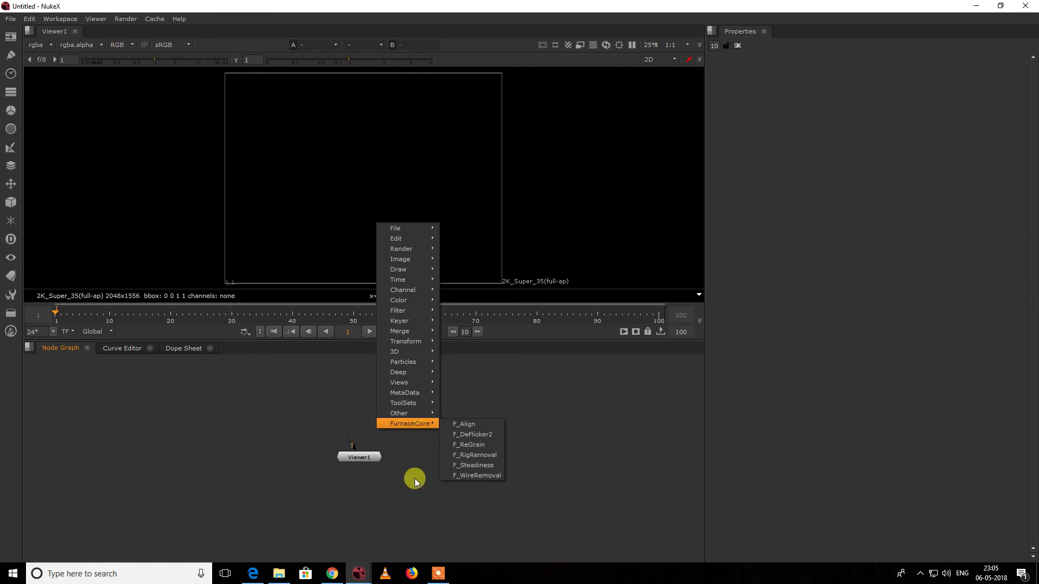
pyautogui.click(327, 394)
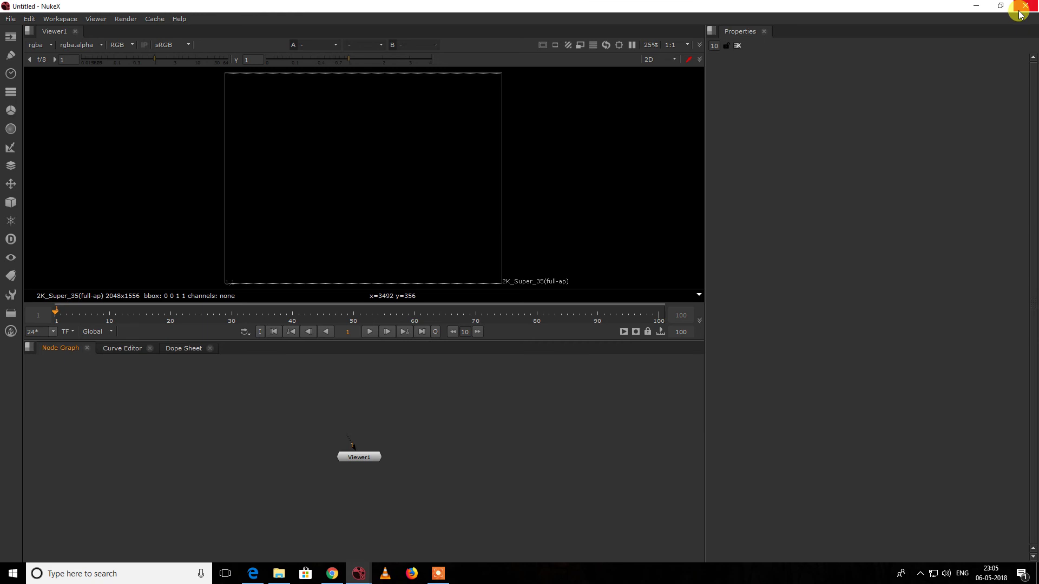
pyautogui.click(976, 6)
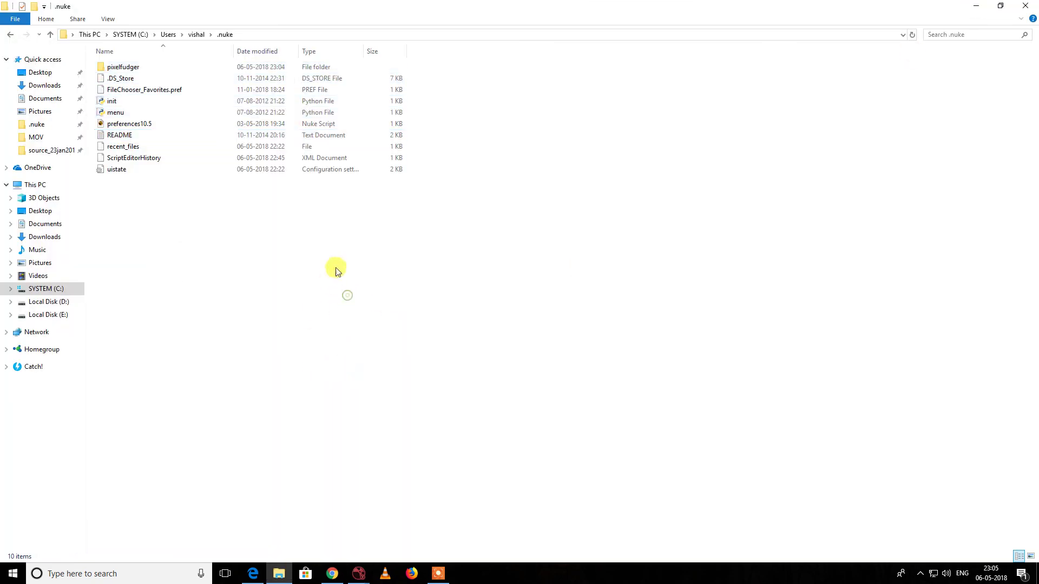
# Close NukeX from the taskbar so it can restart.
pyautogui.moveTo(359, 568)
pyautogui.click(386, 530)
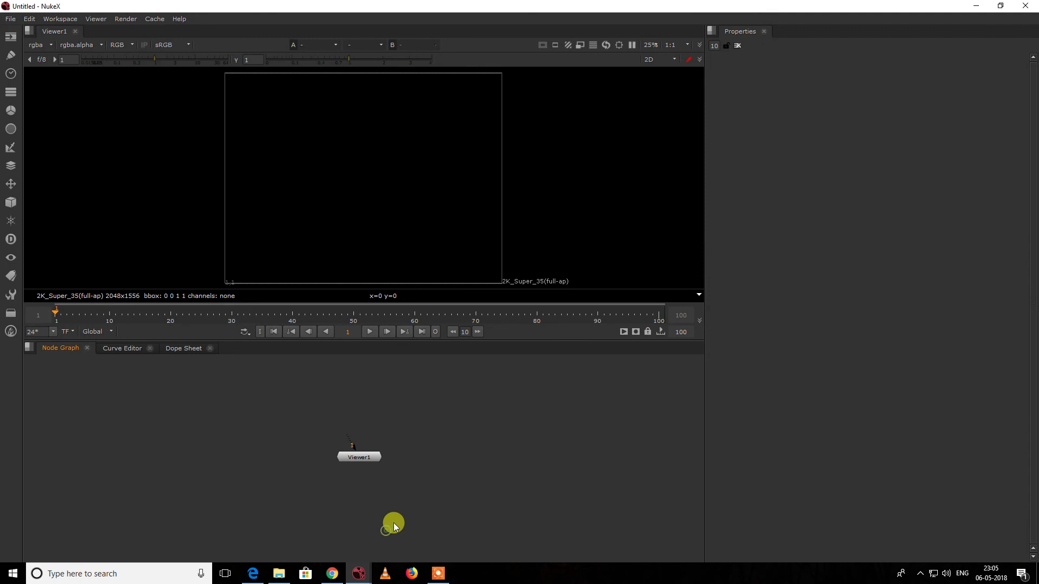
pyautogui.rightClick(359, 565)
pyautogui.click(359, 552)
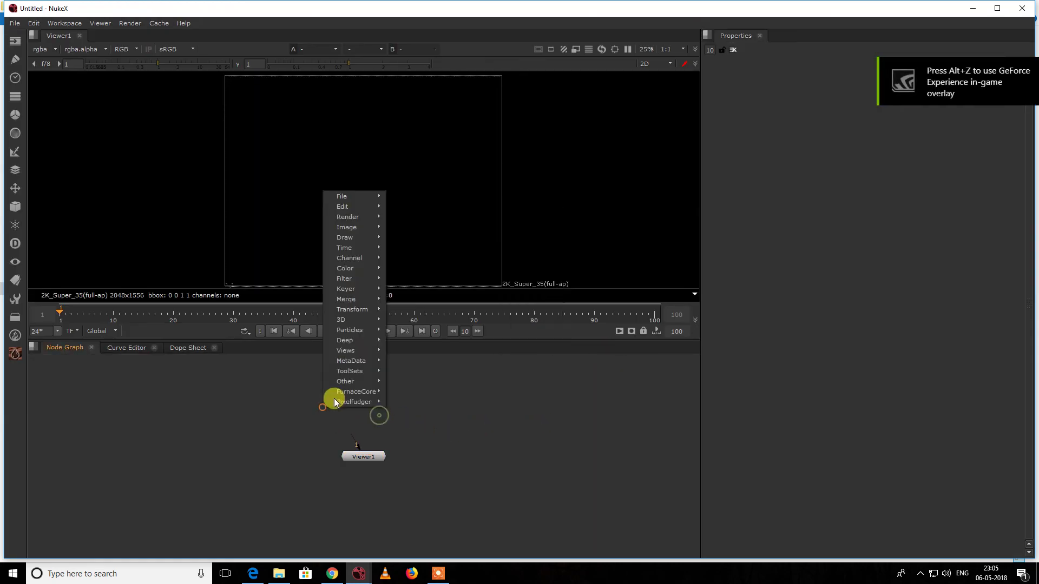
# In relaunched NukeX, check the PixelFudger menu lists PxF_Bandpass through PxF_ScreenClean, then maximize.
pyautogui.moveTo(364, 403)
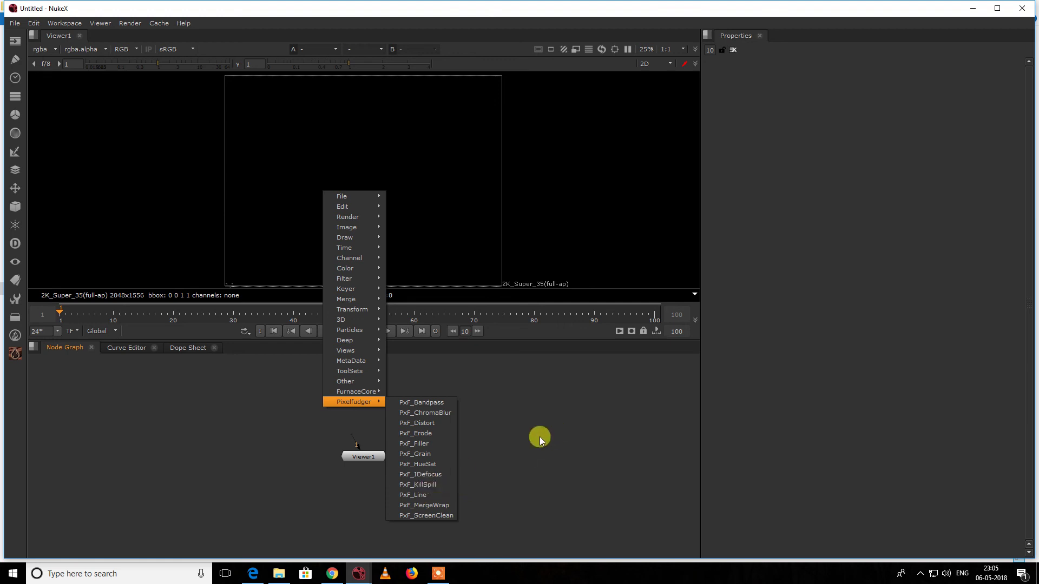
pyautogui.click(539, 440)
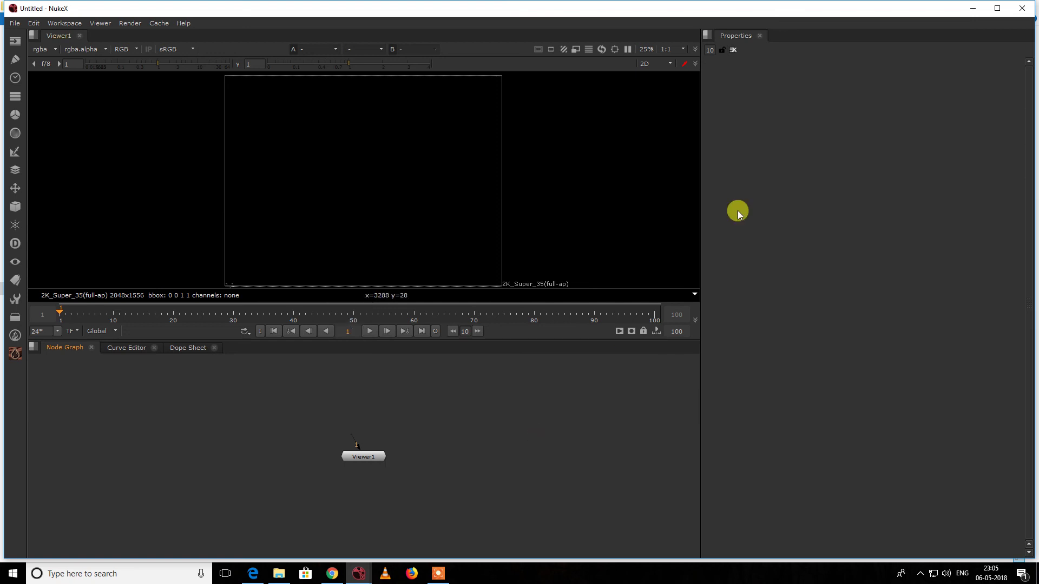
pyautogui.click(996, 15)
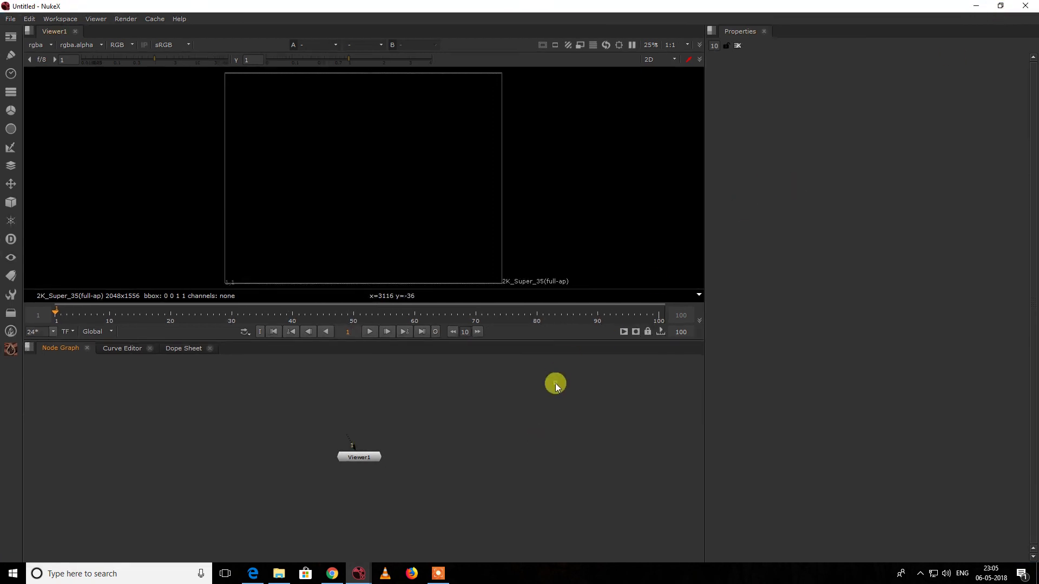